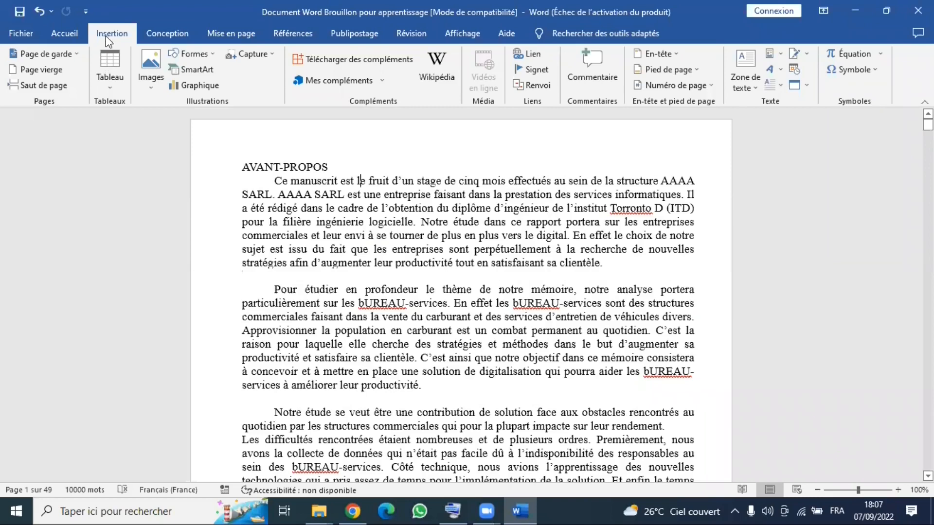
Step: Insert the built-in Intégrale footer, with author name and shaded page number, into the document
left_click(679, 54)
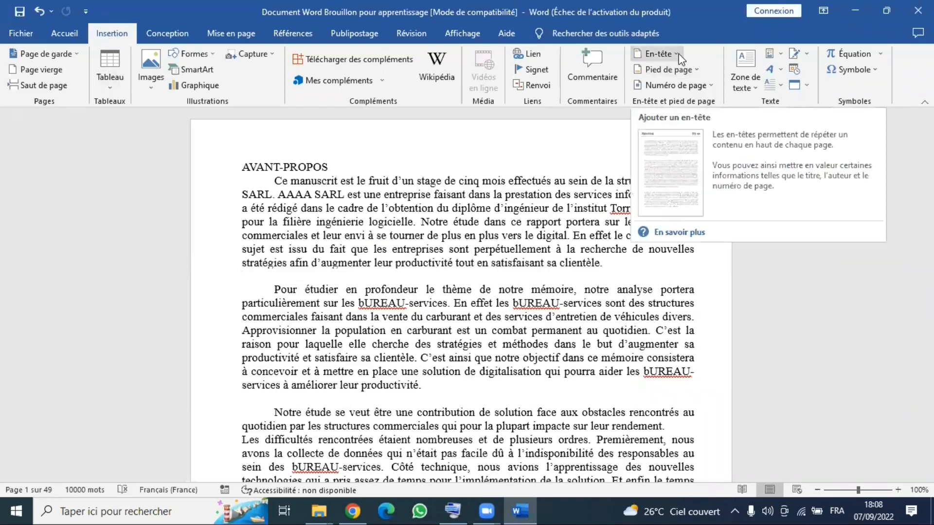
left_click(679, 57)
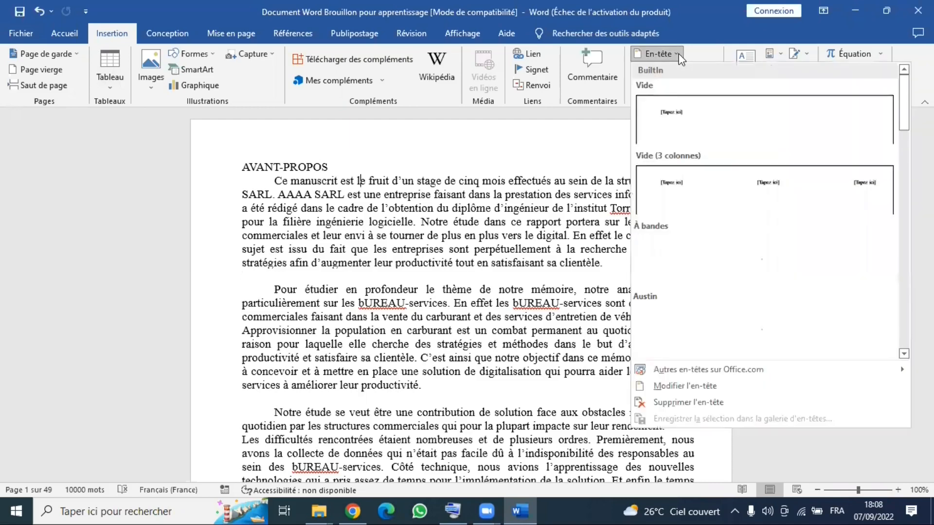
left_click(693, 66)
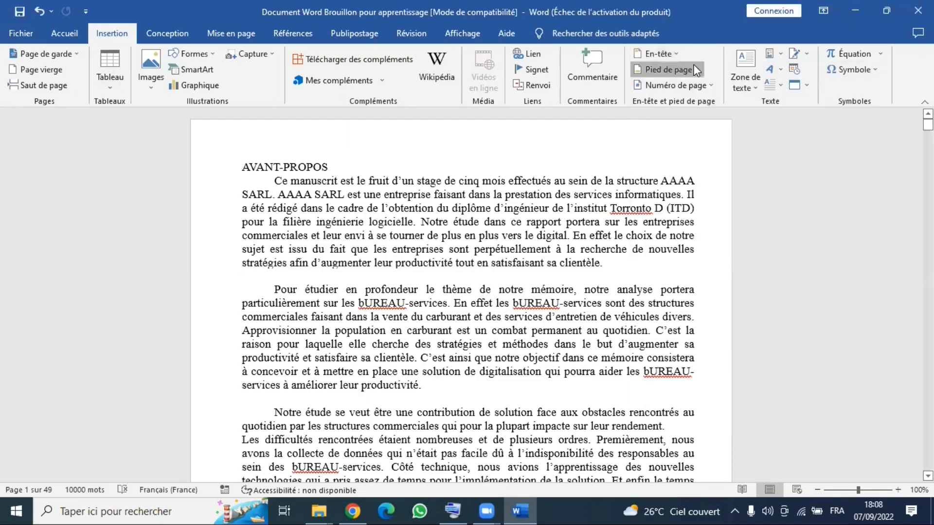
left_click(693, 65)
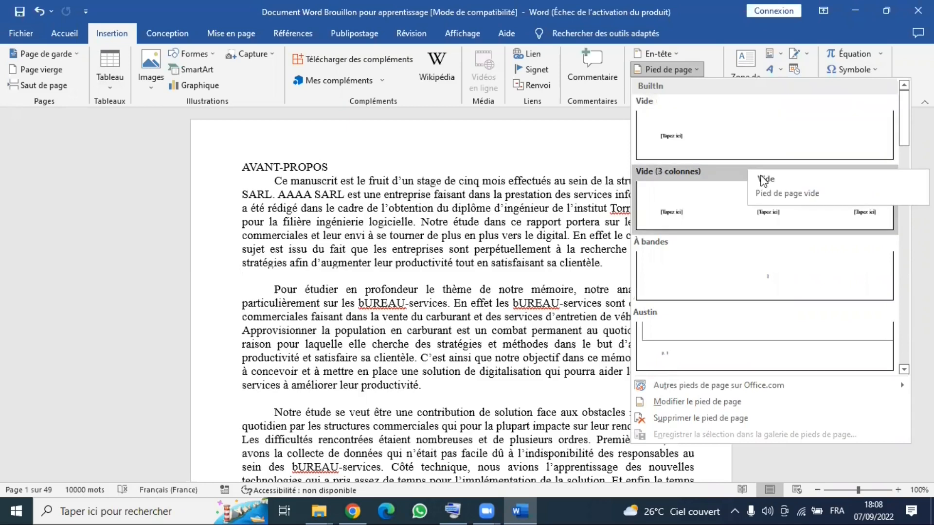
scroll(763, 181, "down", 5)
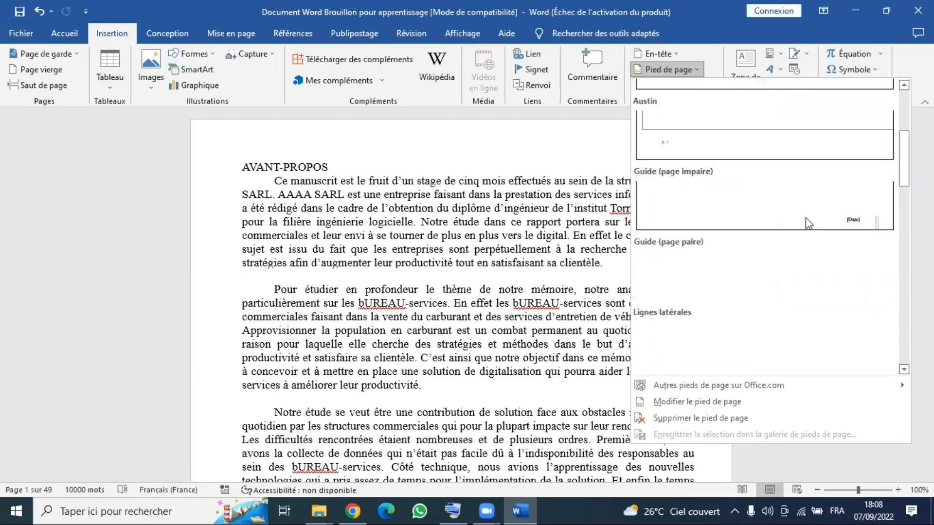
scroll(808, 157, "up", 3)
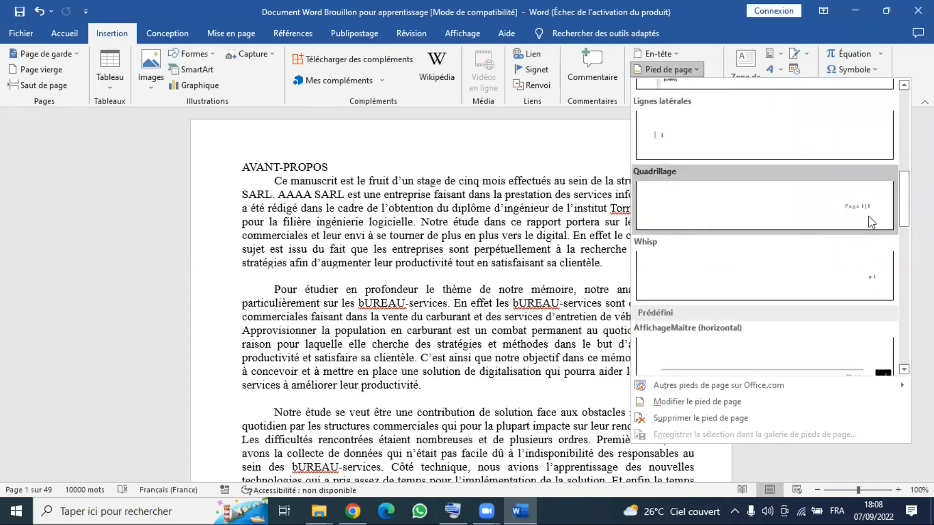
scroll(870, 222, "down", 10)
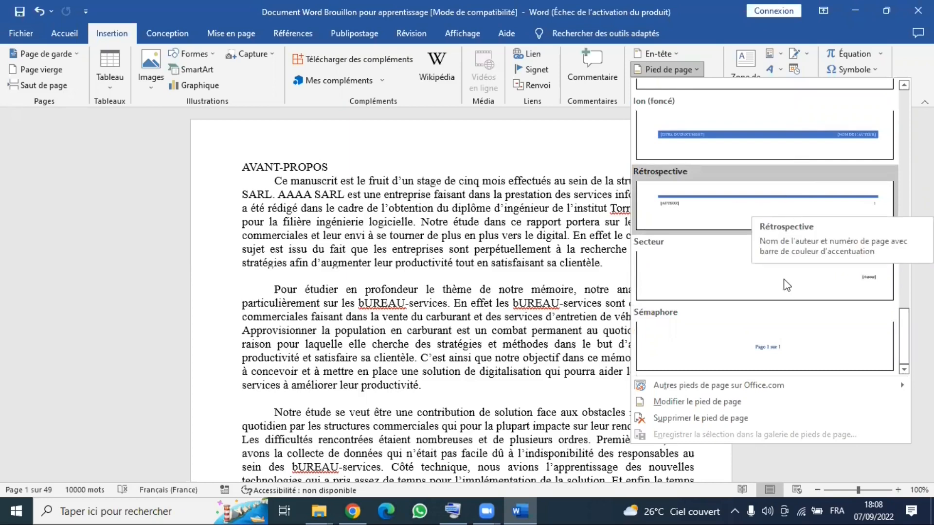
scroll(773, 226, "down", 5)
scroll(773, 225, "up", 5)
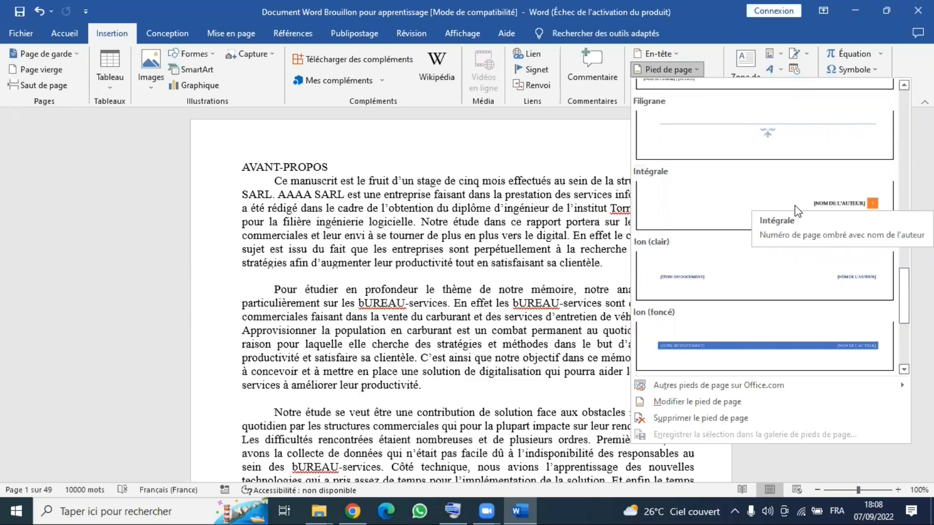
key("Escape")
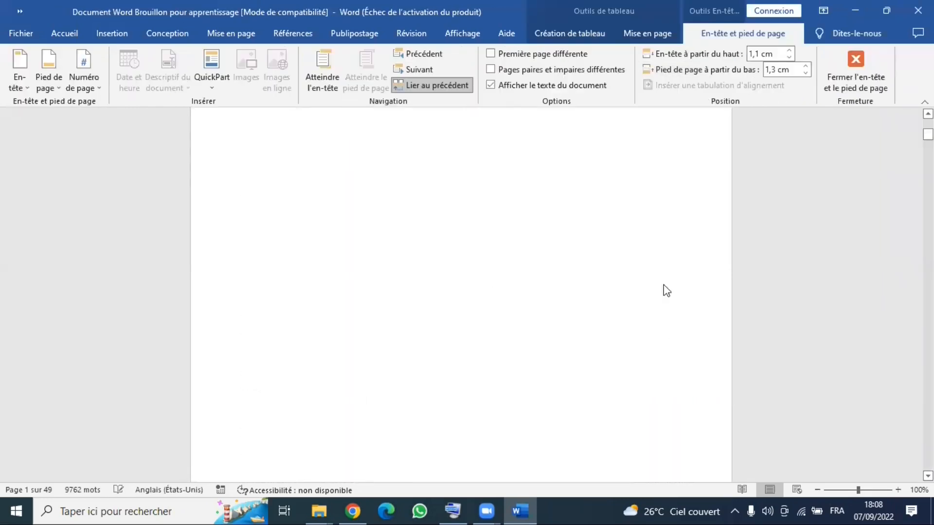
Step: Delete the existing author name from the author field in the first page's footer
scroll(709, 146, "up", 4)
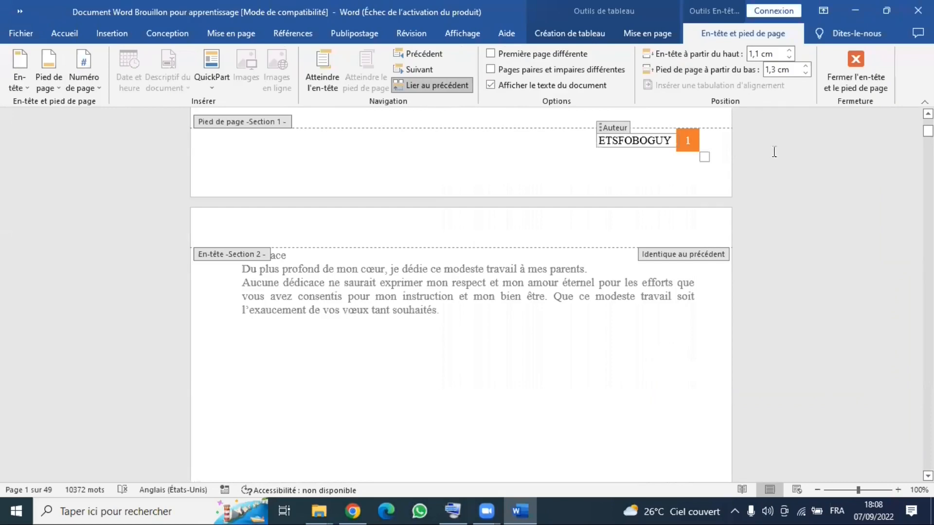
scroll(653, 255, "up", 3)
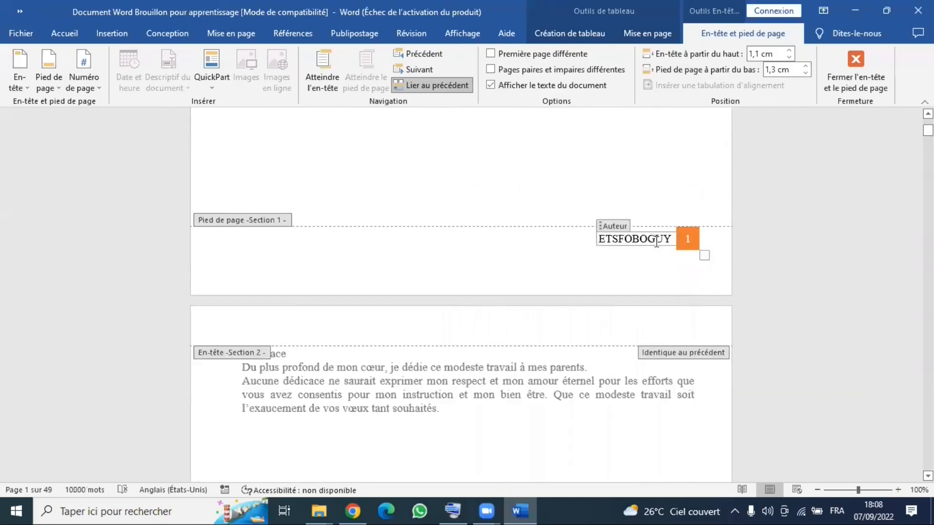
left_click(656, 239)
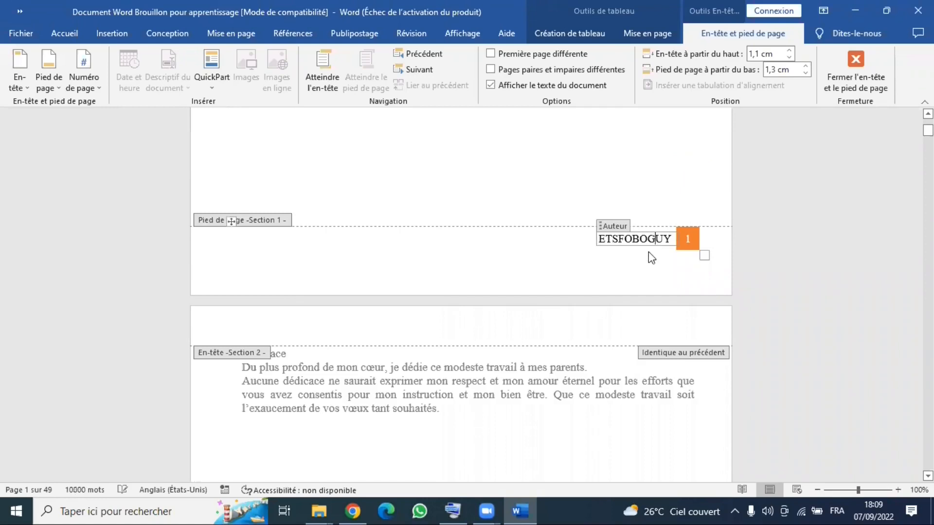
double_click(617, 238)
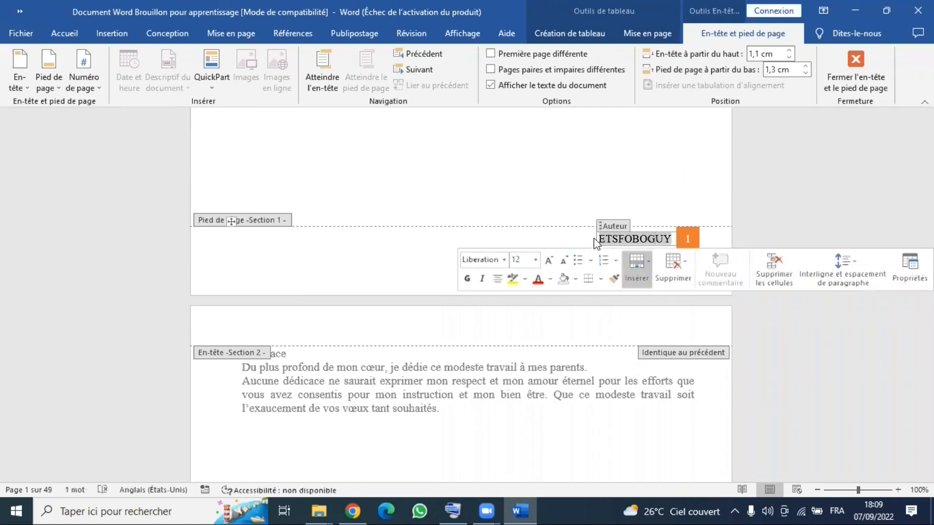
left_click(634, 239)
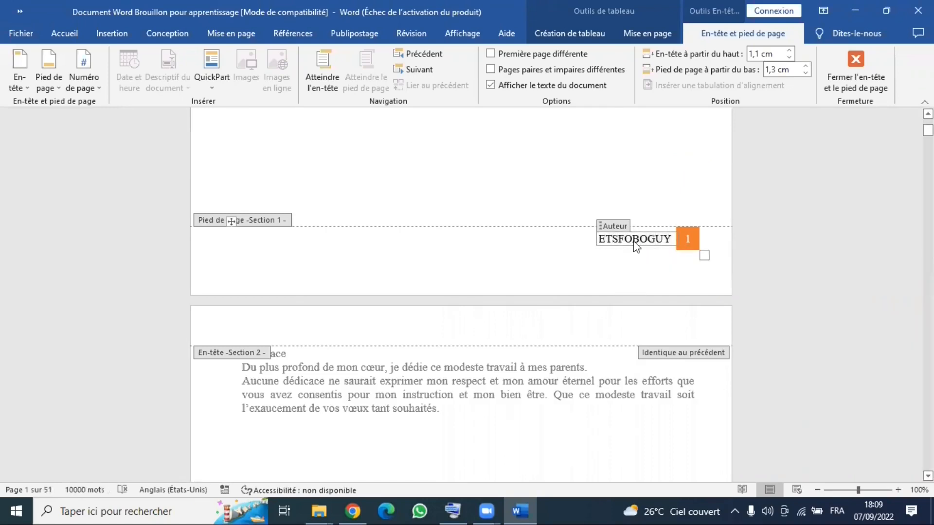
double_click(634, 238)
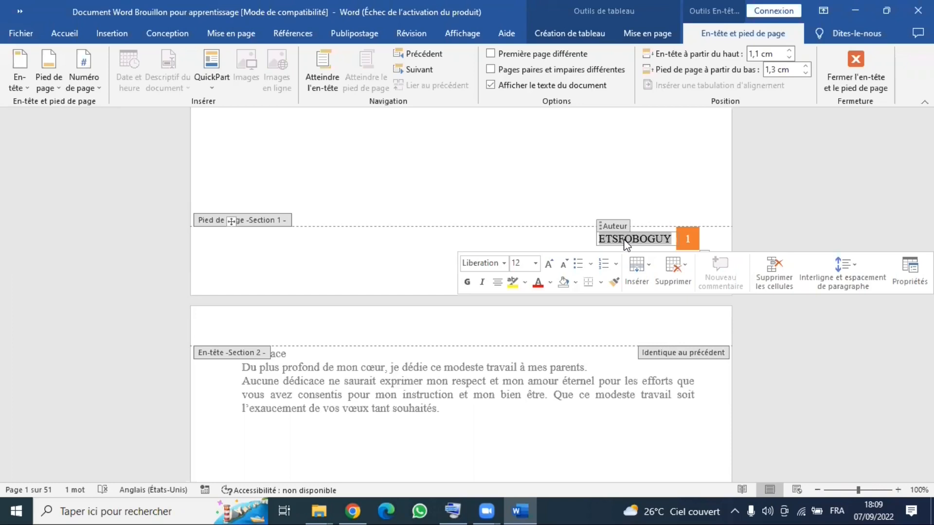
triple_click(659, 238)
double_click(661, 242)
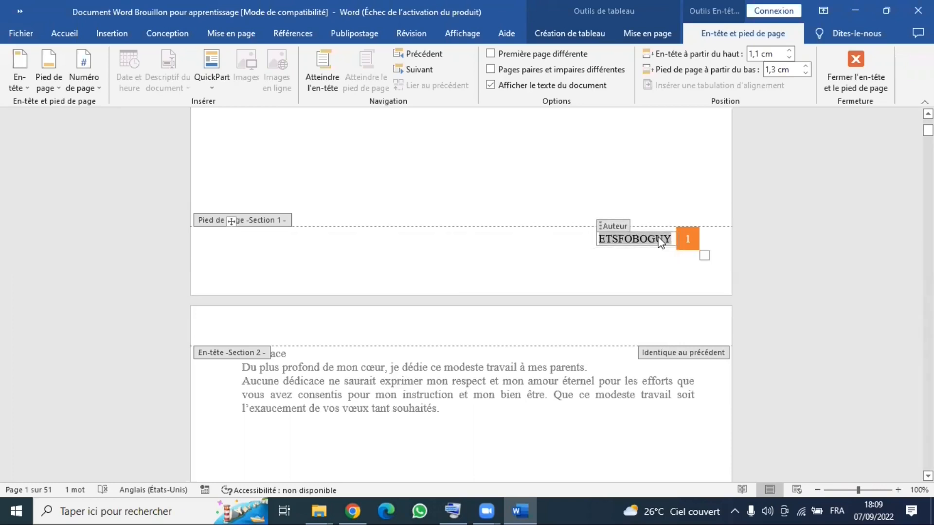
key("Delete")
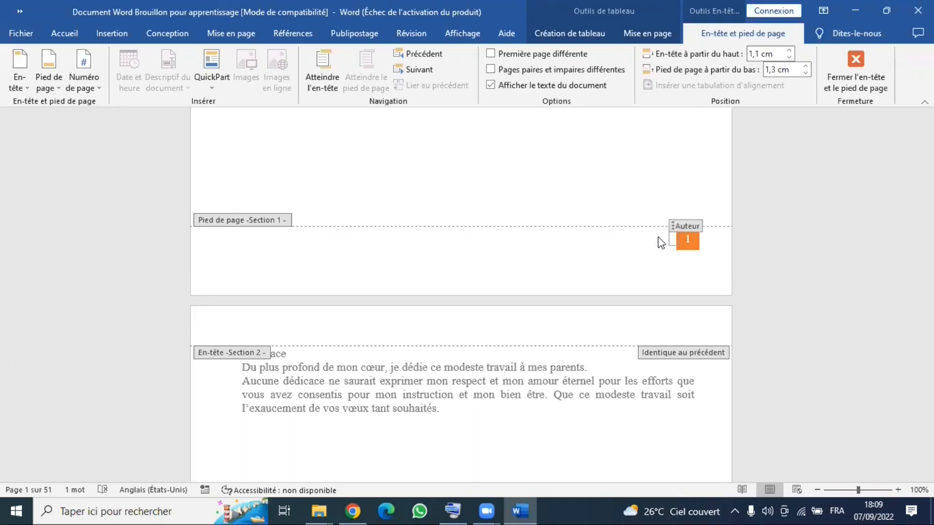
Step: Enter "MÉMOIRE RÉDIGÉ EN VUE DE L'OBTENTION DU DIPLÔME D'INGÉNIEUR" in the footer's author field and return to the document body
type("MÉMOIRE RÉDIGÉ EN VU")
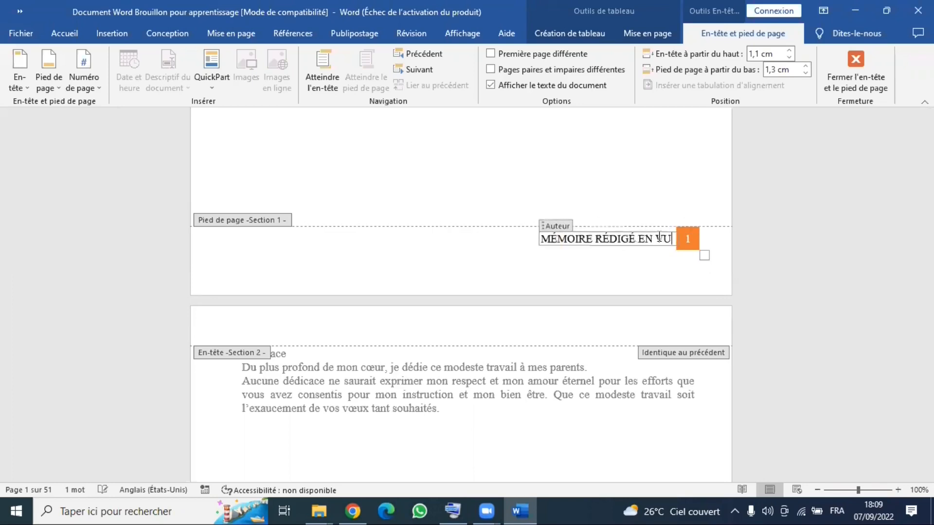
type("E DE L'O")
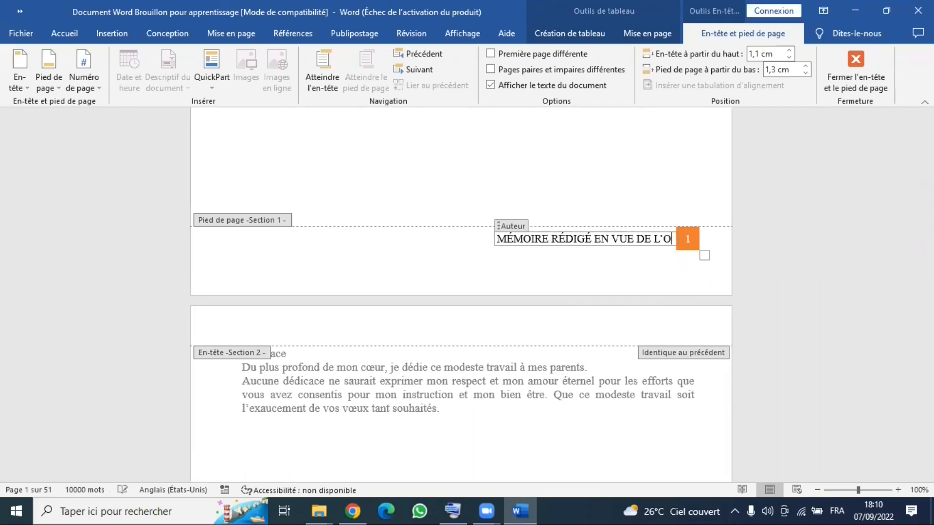
type("BTTEN")
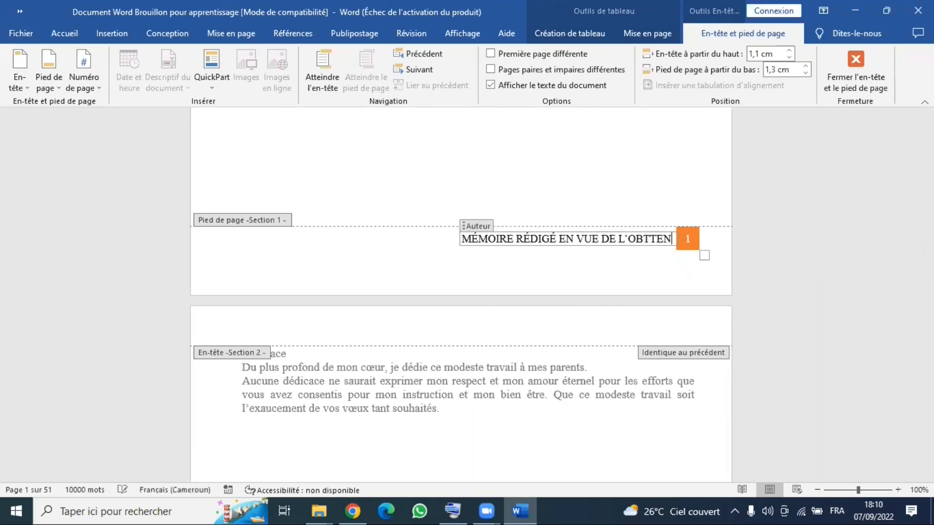
type("TION DU DI")
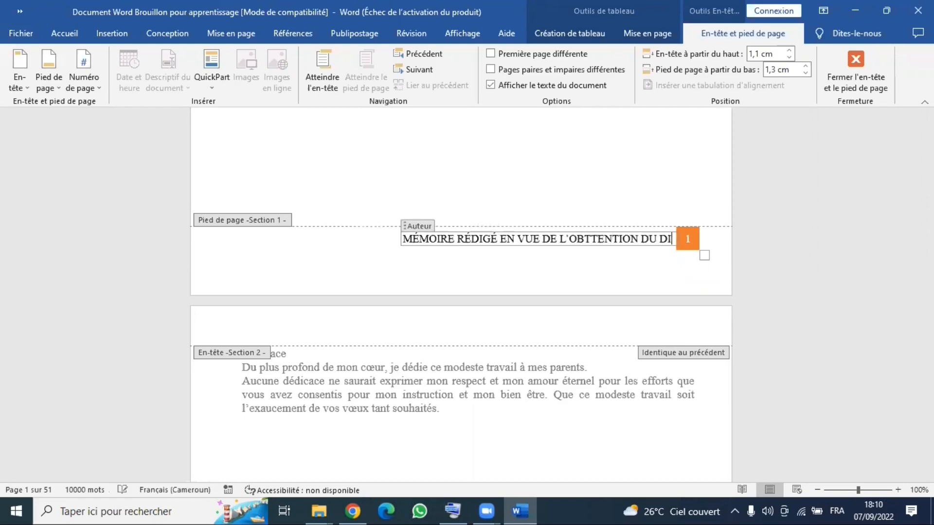
type("PLÔME D")
type("'I")
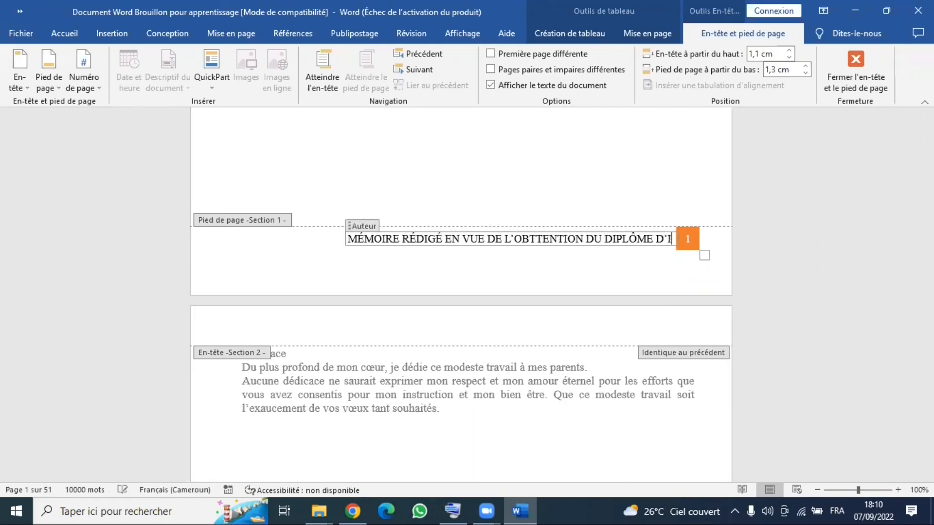
type("NGÉNIEUR")
left_click(481, 238)
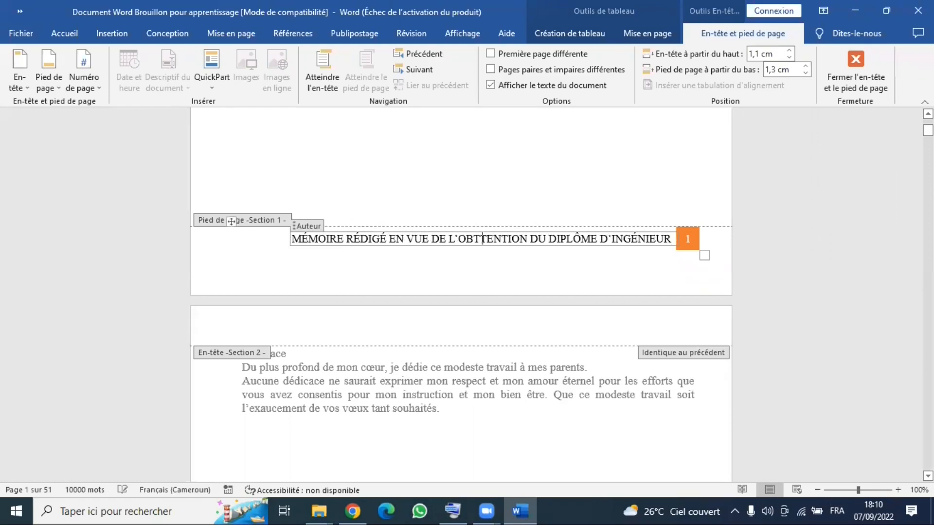
key("BackSpace")
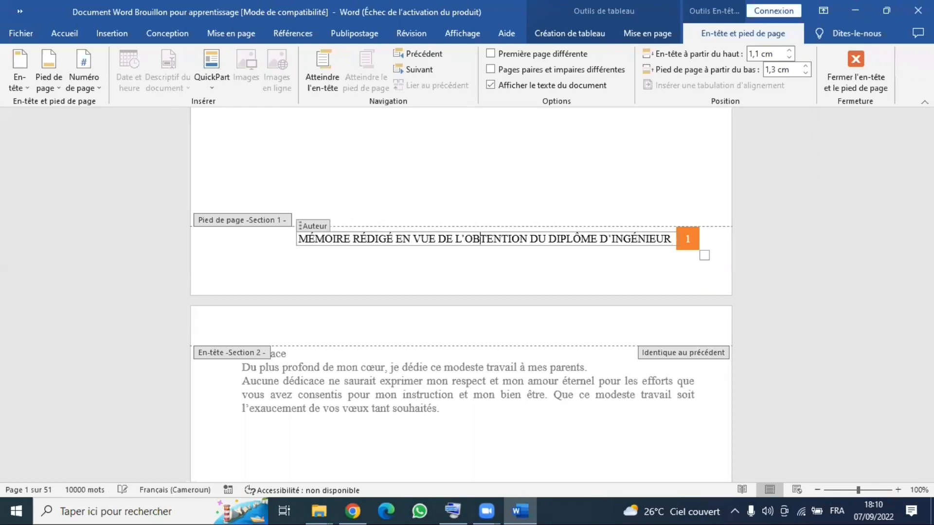
double_click(479, 187)
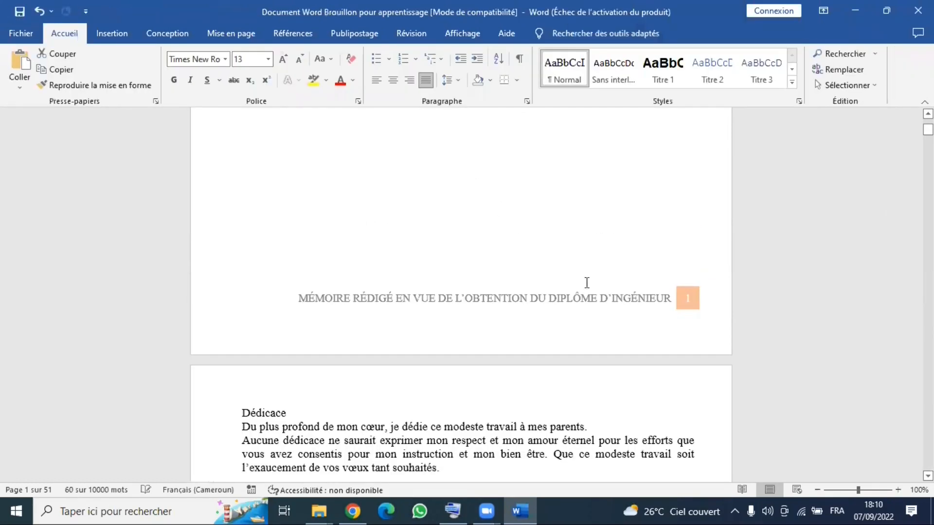
Step: Examine the footer text and page number box across the successive pages, ending at the first page's footer
scroll(586, 283, "down", 6)
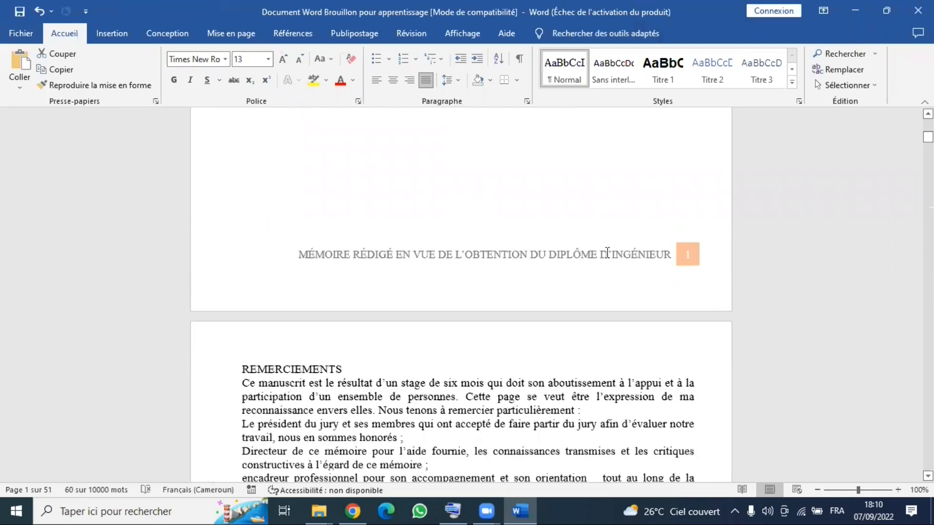
scroll(607, 262, "down", 8)
scroll(608, 261, "down", 10)
scroll(609, 261, "down", 8)
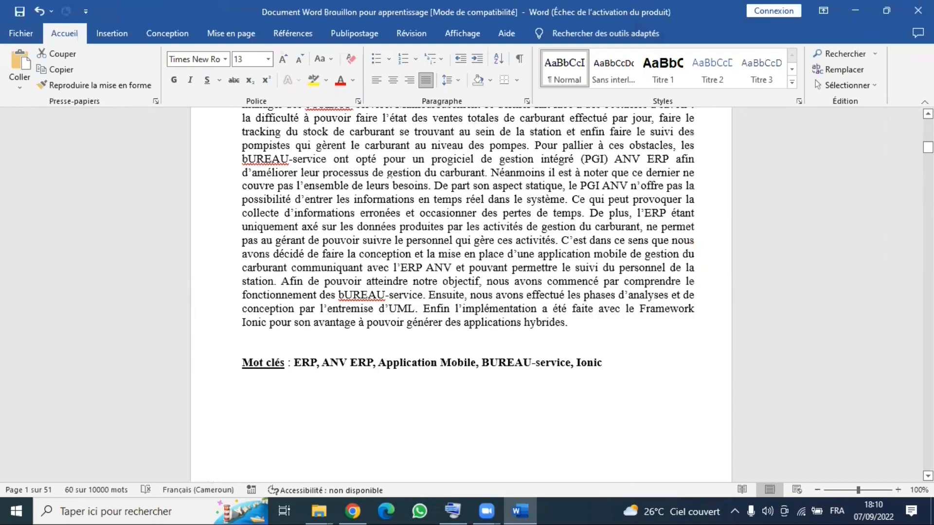
scroll(673, 189, "up", 10)
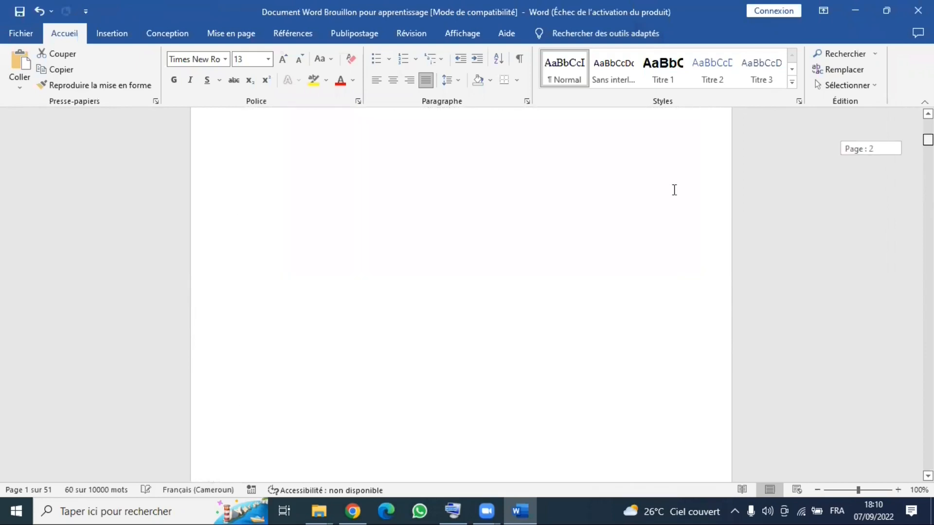
scroll(552, 330, "down", 4)
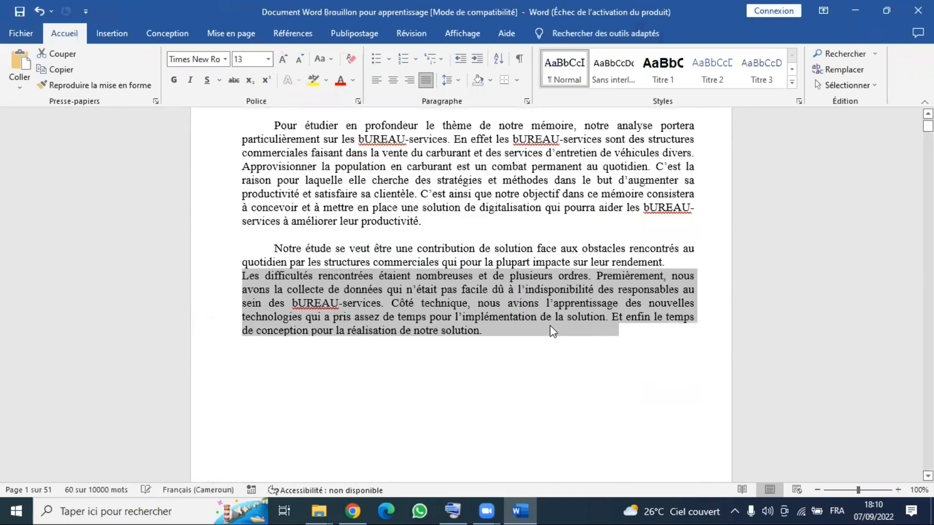
left_click(553, 326)
scroll(554, 318, "down", 3)
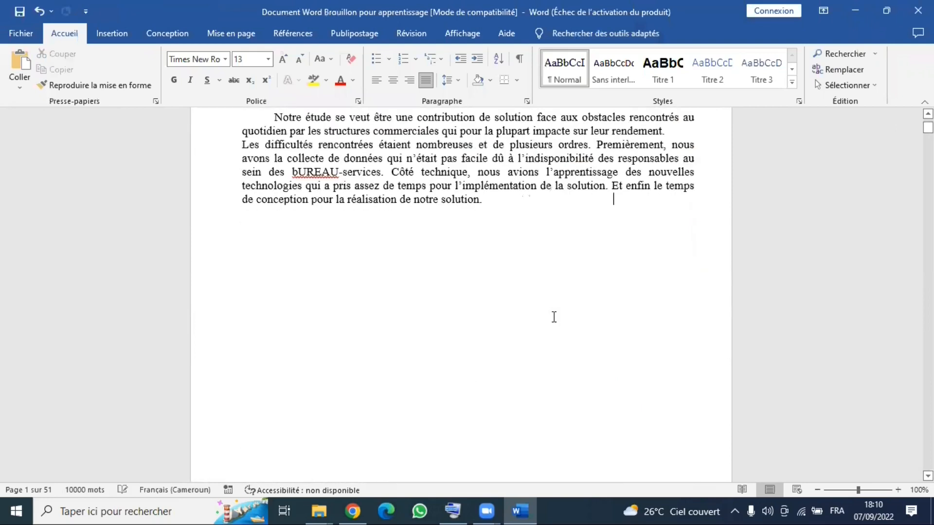
scroll(553, 317, "down", 5)
scroll(554, 317, "down", 1)
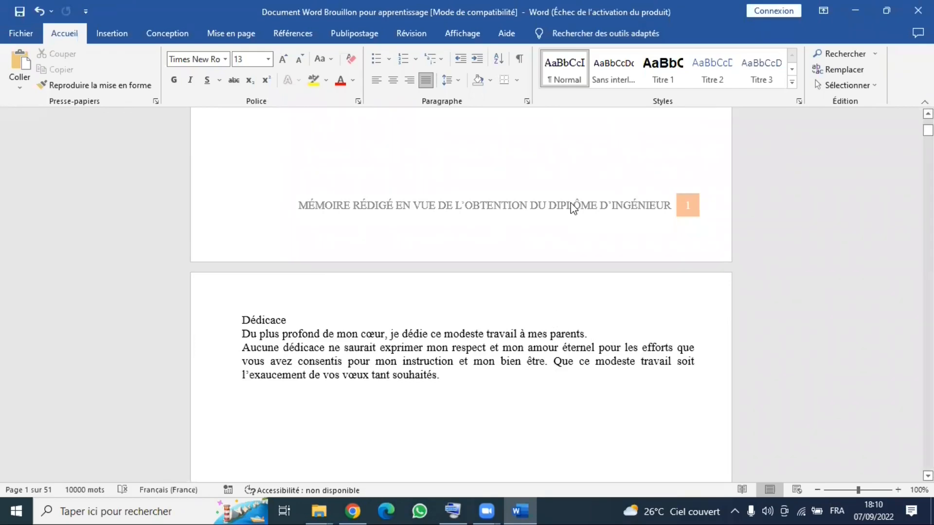
Step: Open the first page's footer for editing, return to the body text and view the footer again
double_click(530, 176)
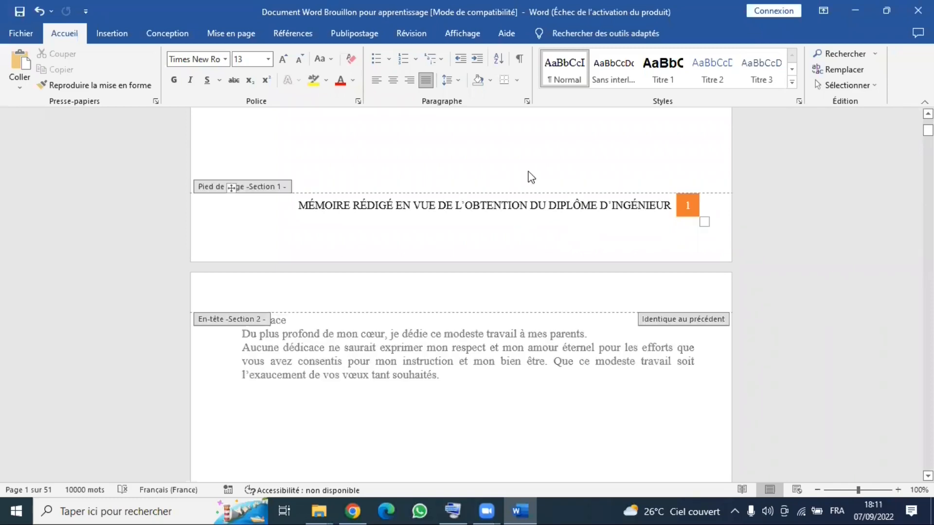
double_click(532, 156)
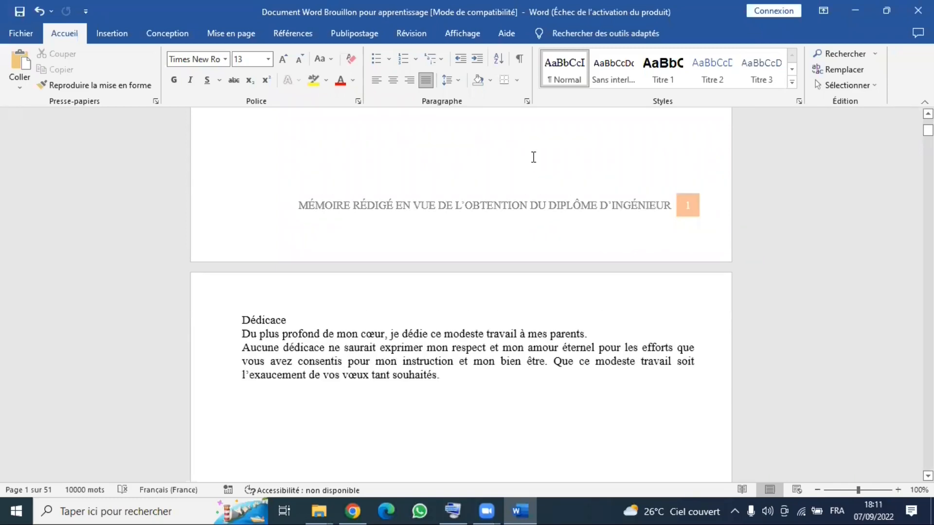
triple_click(533, 157)
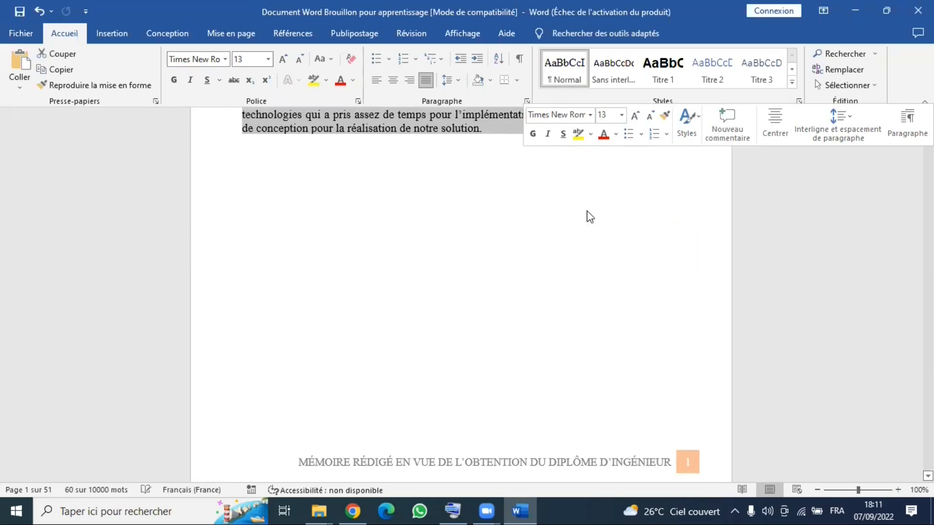
scroll(587, 216, "down", 3)
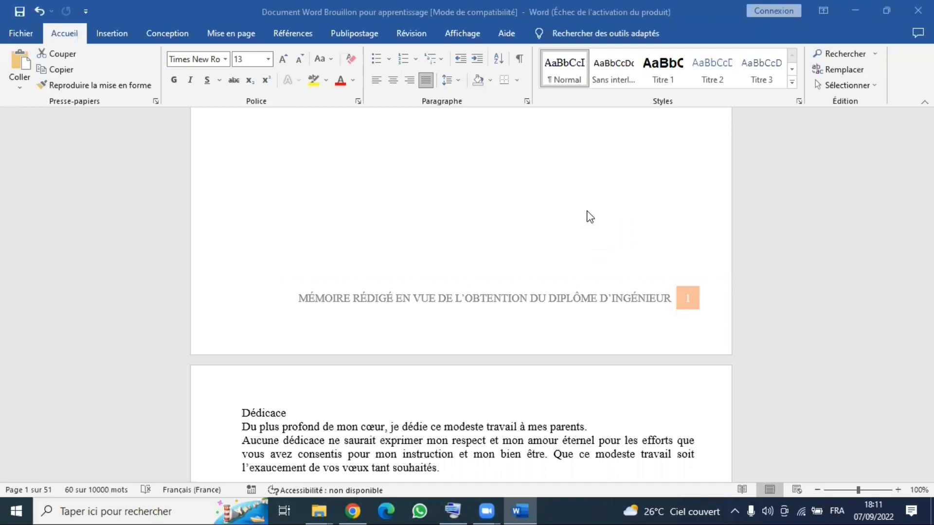
Step: Review the first page from its AVANT-PROPOS heading down to its footer text and page number
scroll(529, 298, "up", 3)
scroll(529, 255, "down", 2)
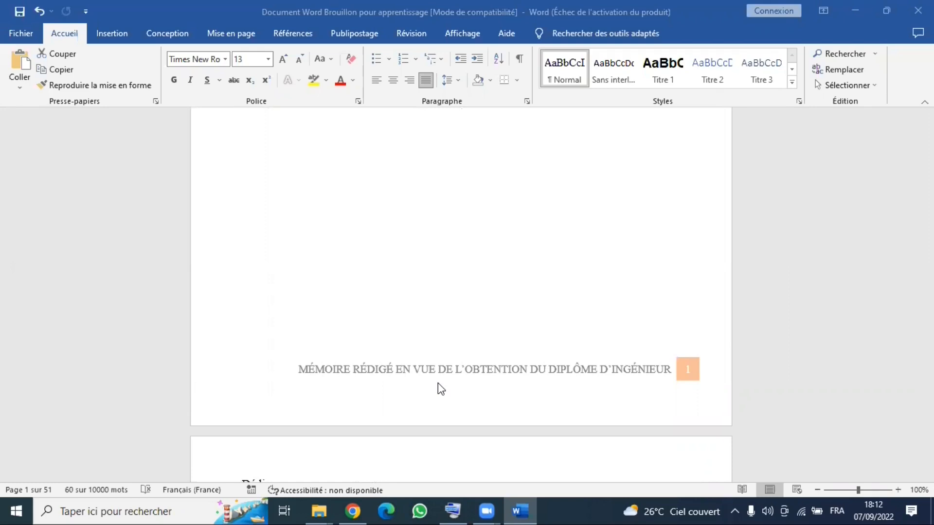
scroll(503, 246, "down", 5)
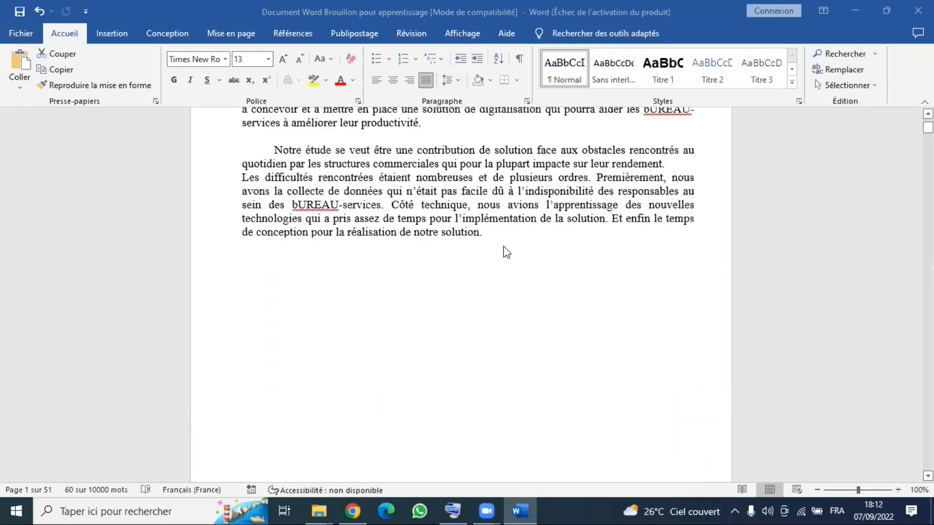
scroll(503, 246, "up", 5)
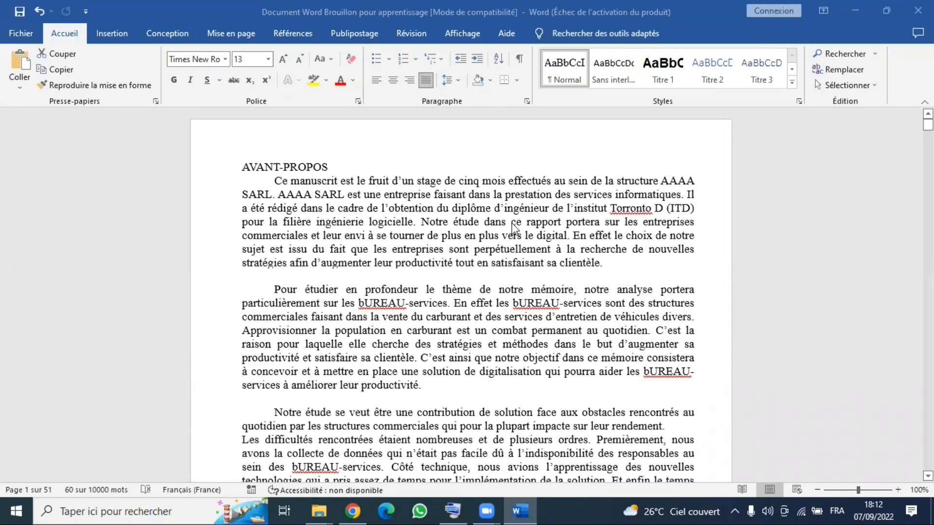
scroll(514, 227, "down", 10)
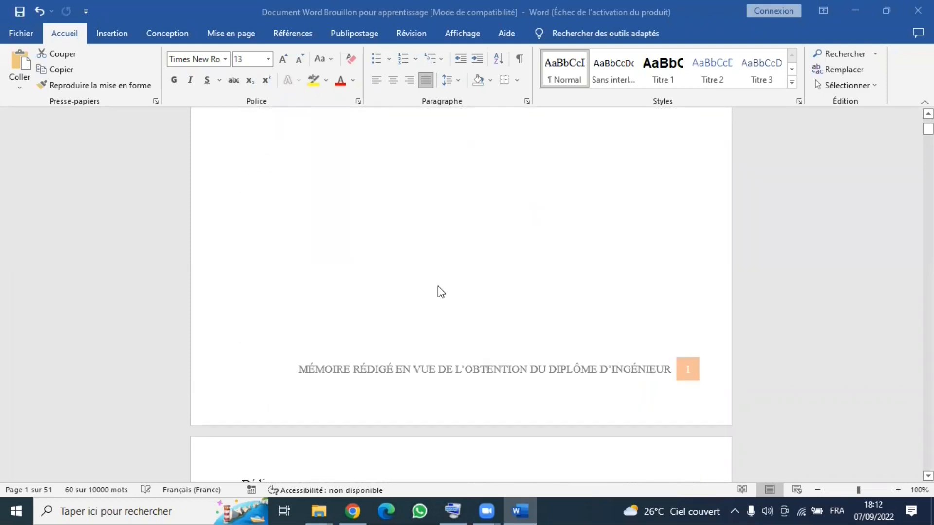
scroll(432, 220, "down", 3)
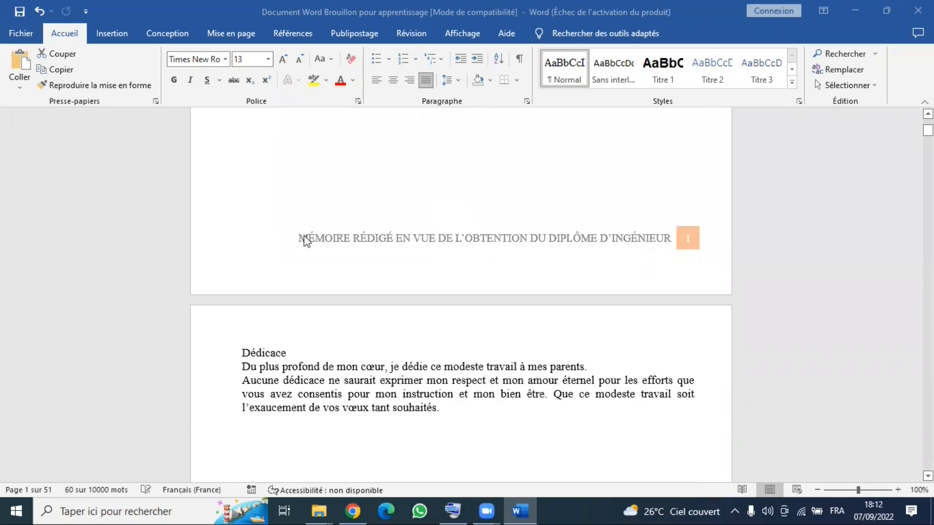
left_click(687, 237)
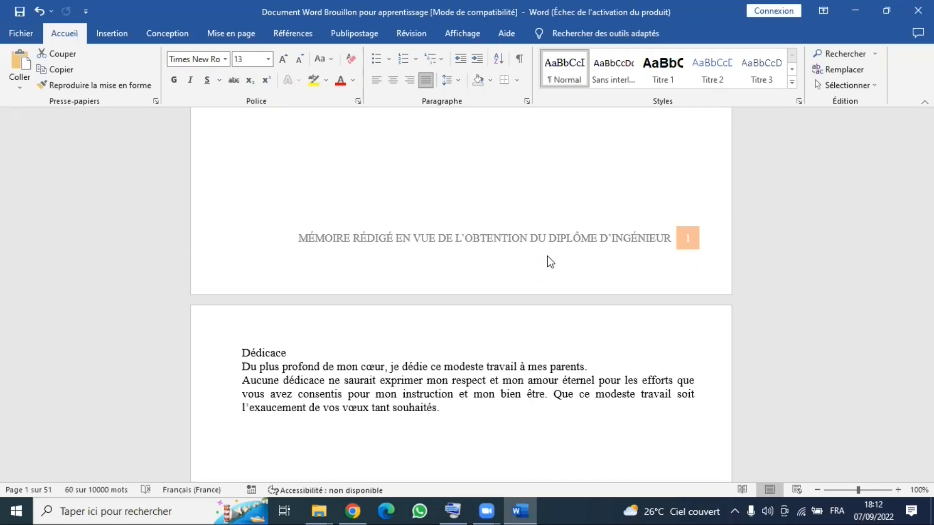
Step: Insert "BLABLABAL" after "MÉMOIRE" in the first page's footer text, save the document and close the footer
double_click(550, 241)
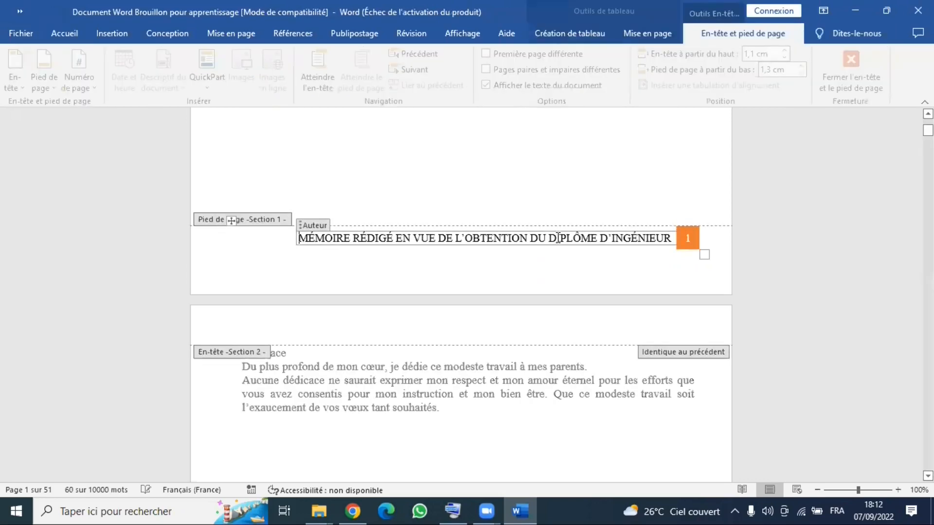
left_click(557, 238)
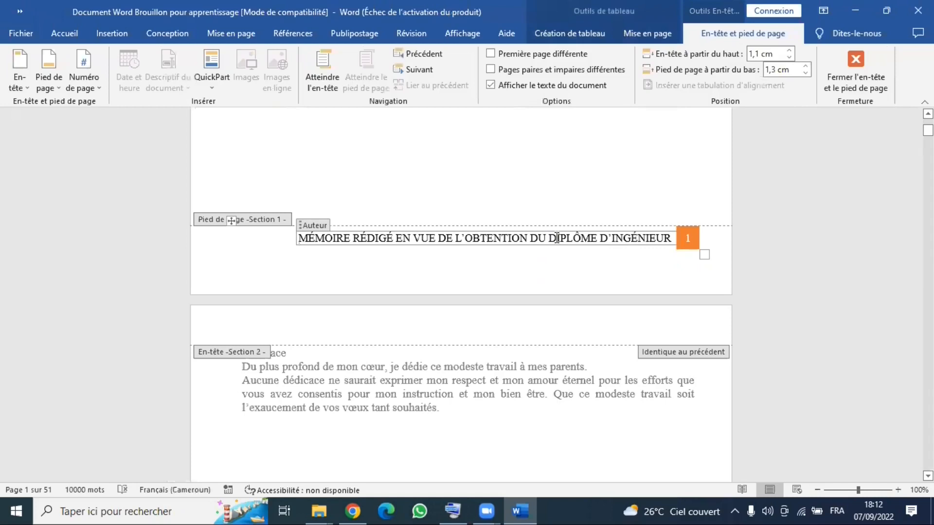
left_click(352, 239)
left_click(546, 238)
left_click(352, 239)
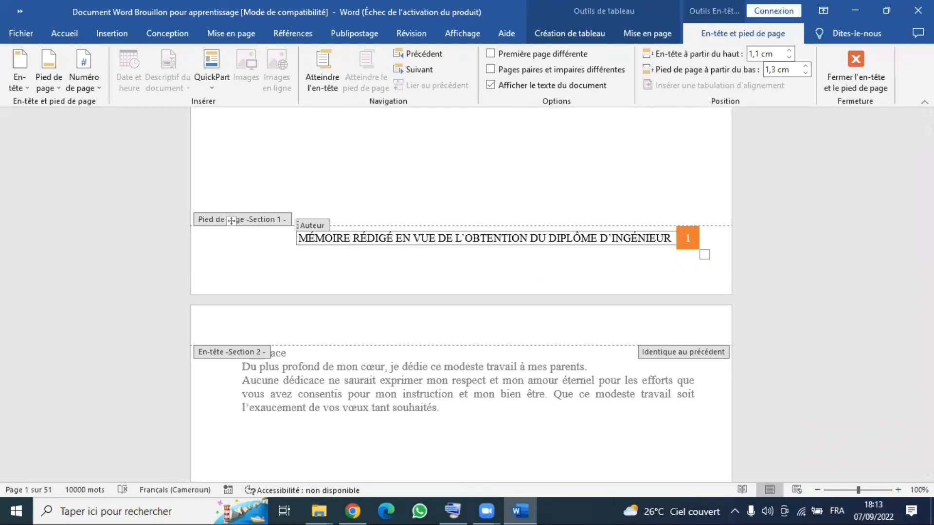
type("BLABLABAL")
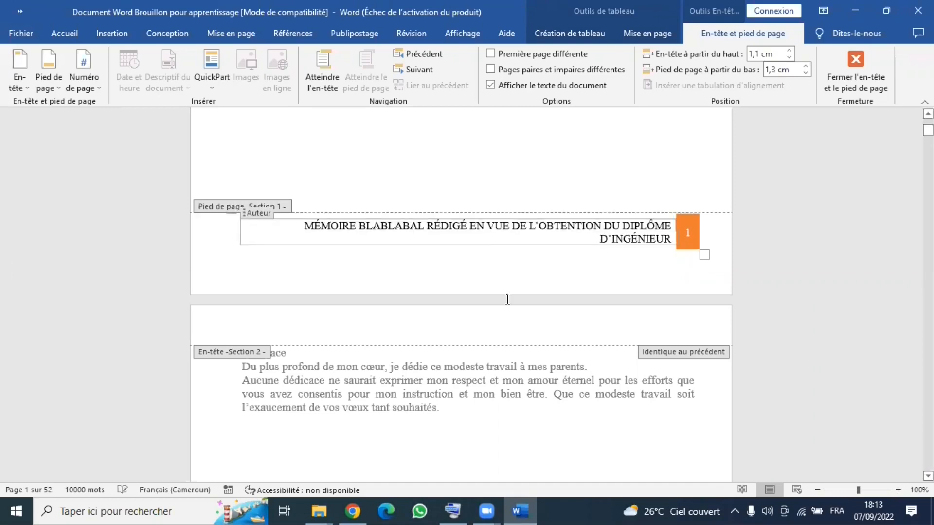
key("ctrl+s")
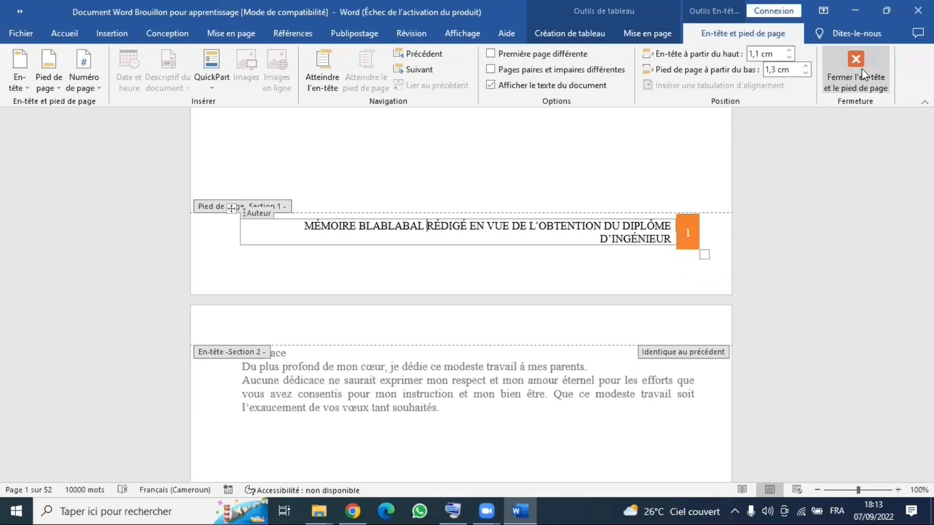
left_click(863, 74)
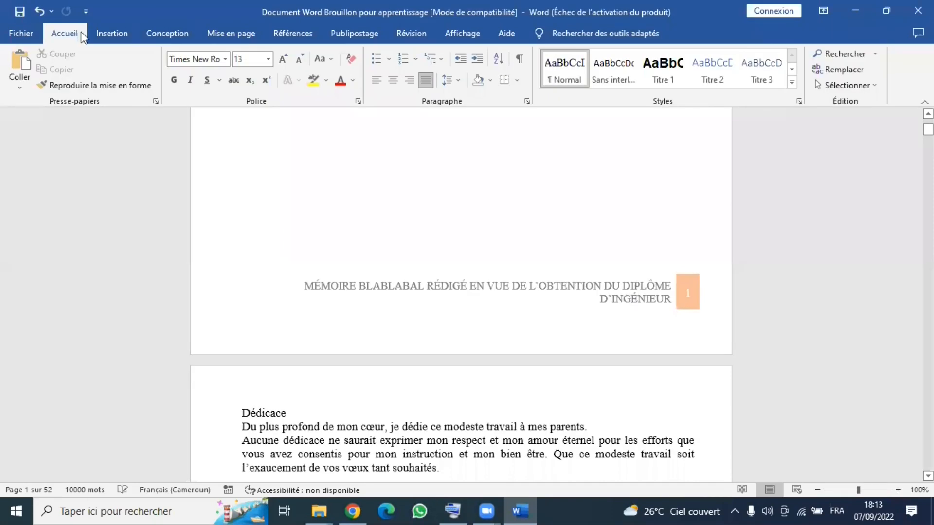
Step: View the built-in footer designs and the footer removal option without choosing any, and return to the beginning of the document
left_click(105, 33)
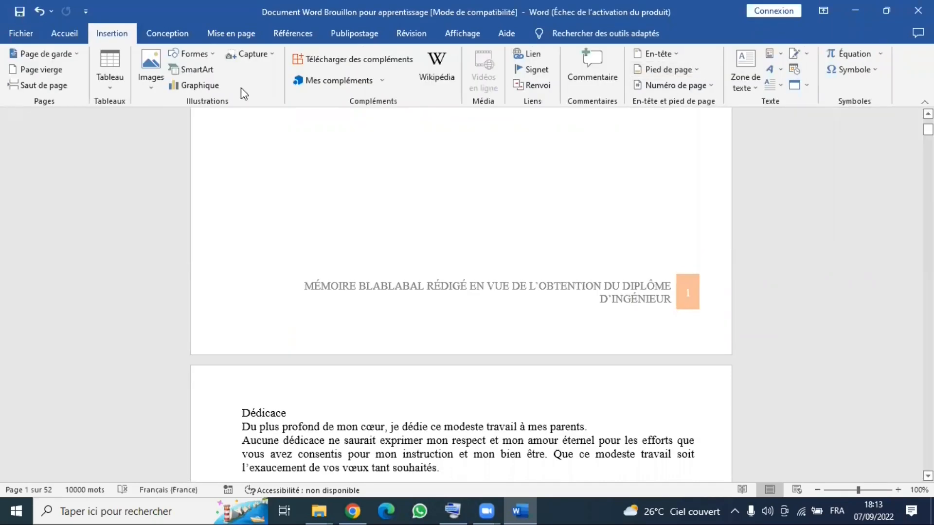
left_click(696, 70)
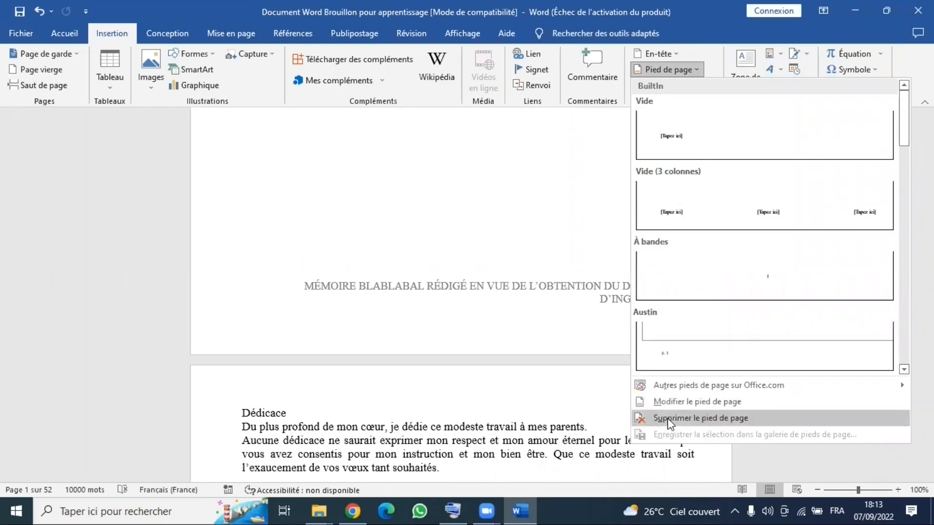
left_click(540, 229)
scroll(540, 229, "up", 4)
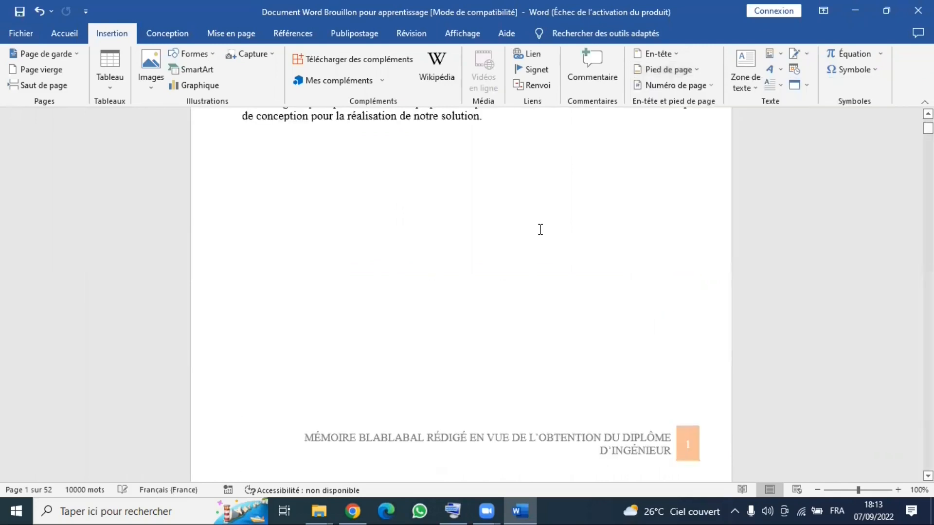
scroll(540, 229, "up", 10)
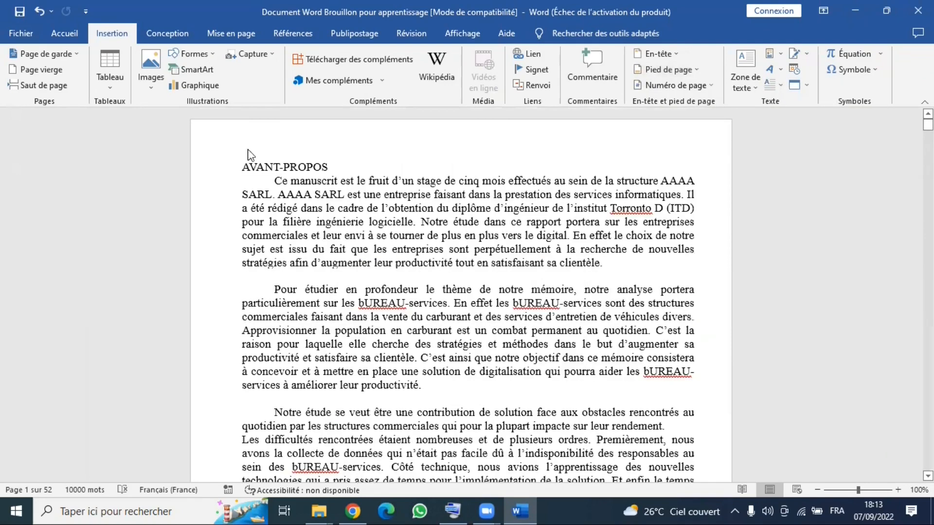